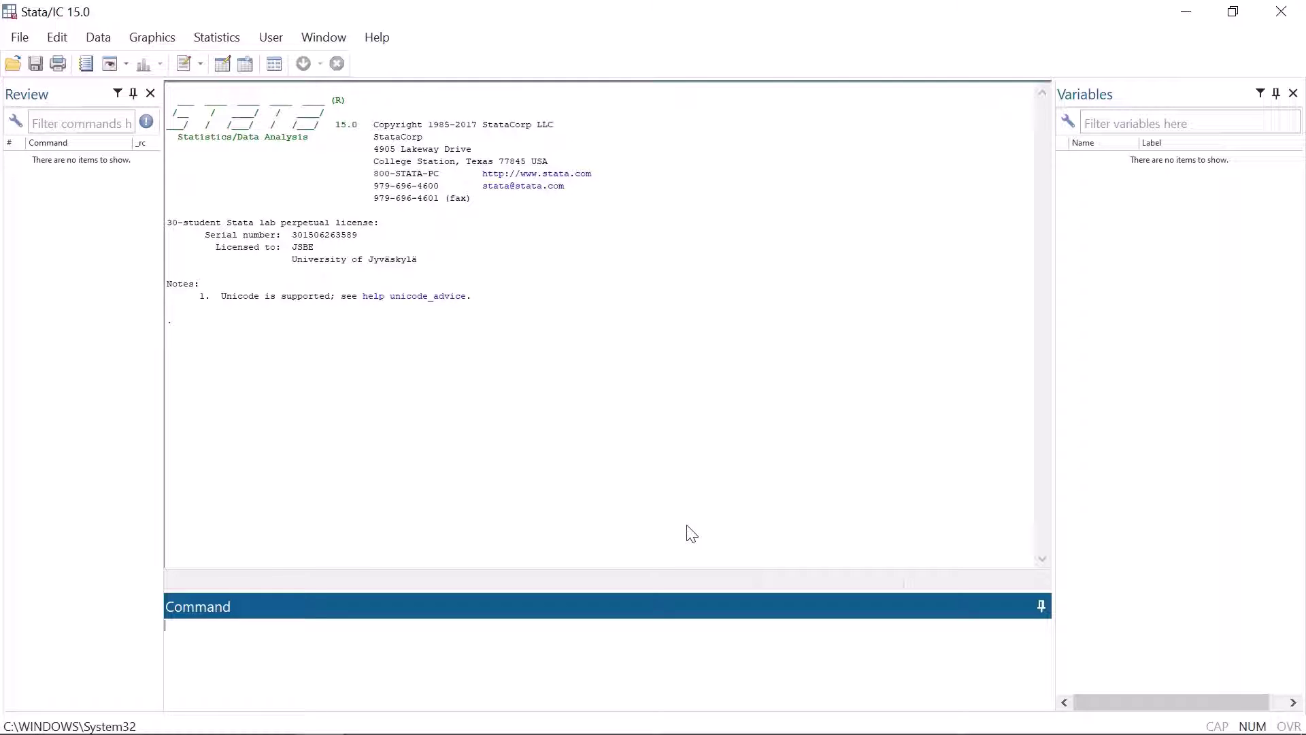
# Step: Load the 1978 auto dataset with sysuse auto and regress mpg on weight (R-squared 0.6515)
pyautogui.write('ay')
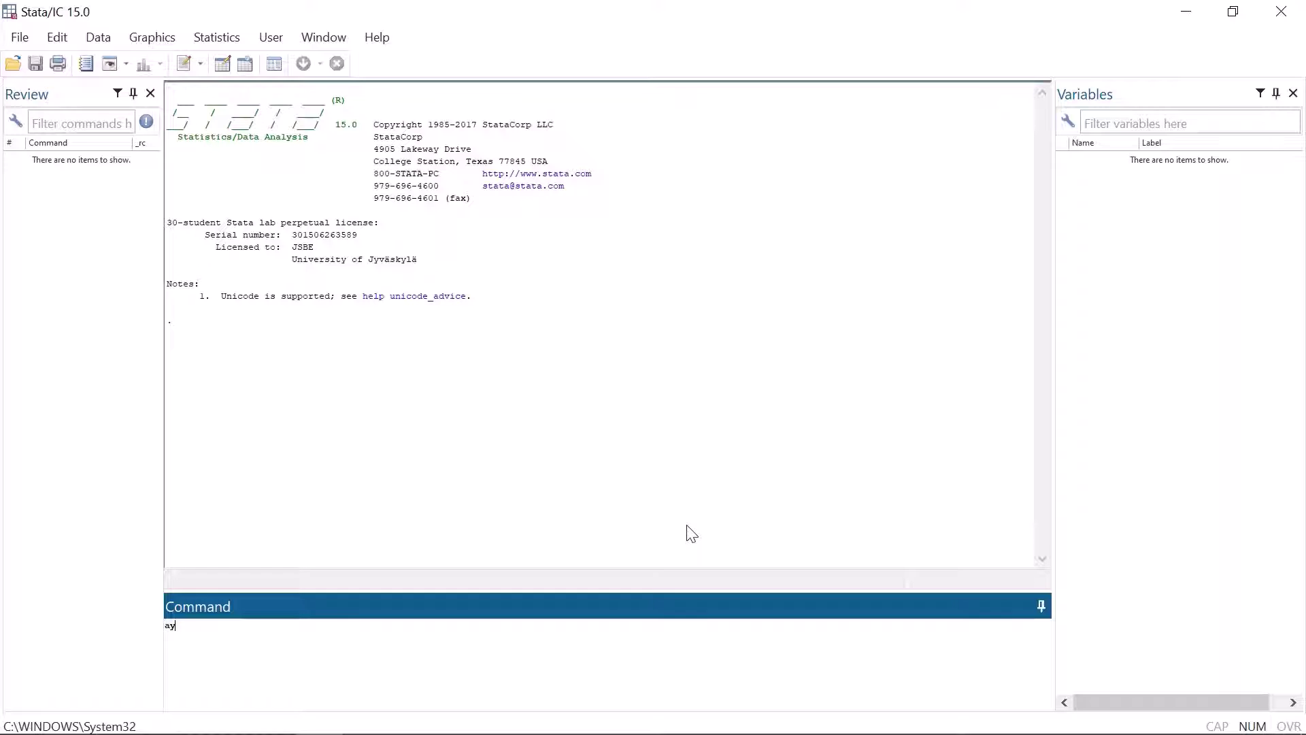
pyautogui.press('BackSpace')
pyautogui.press('BackSpace')
pyautogui.write('sysuse')
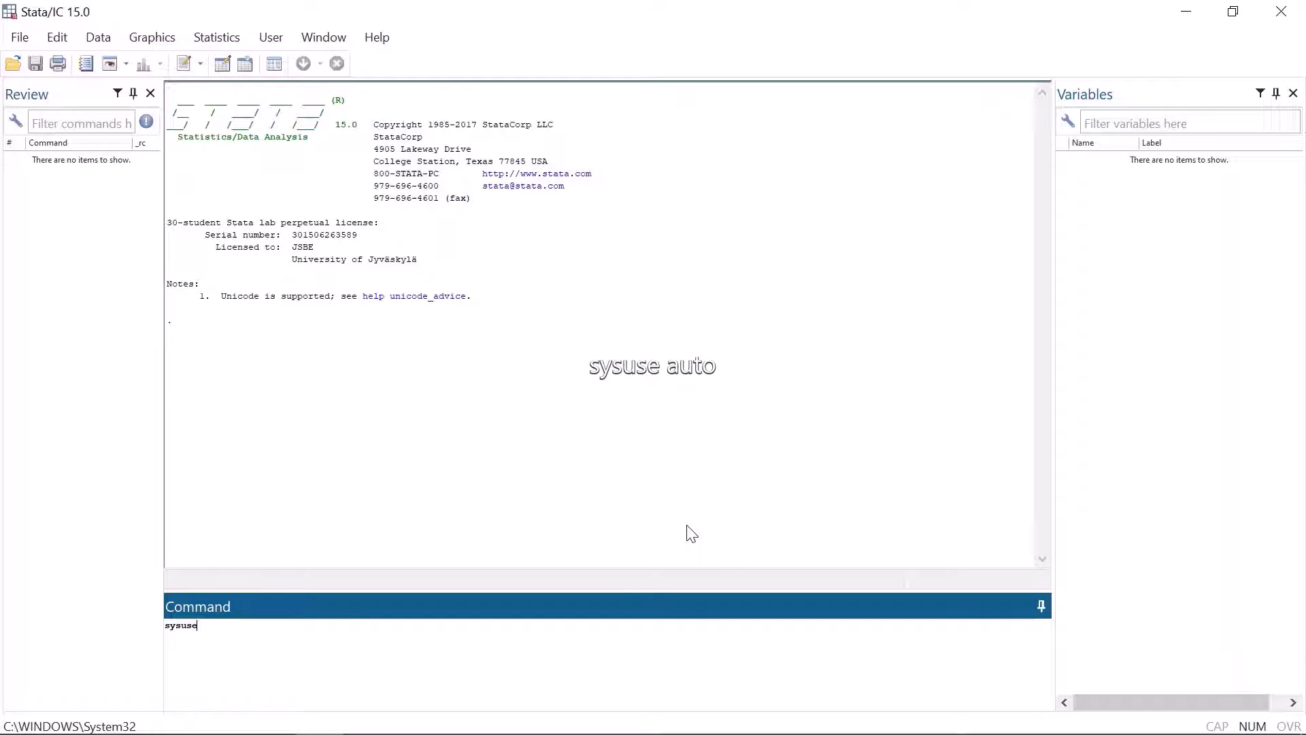
pyautogui.write(' auto')
pyautogui.press('Return')
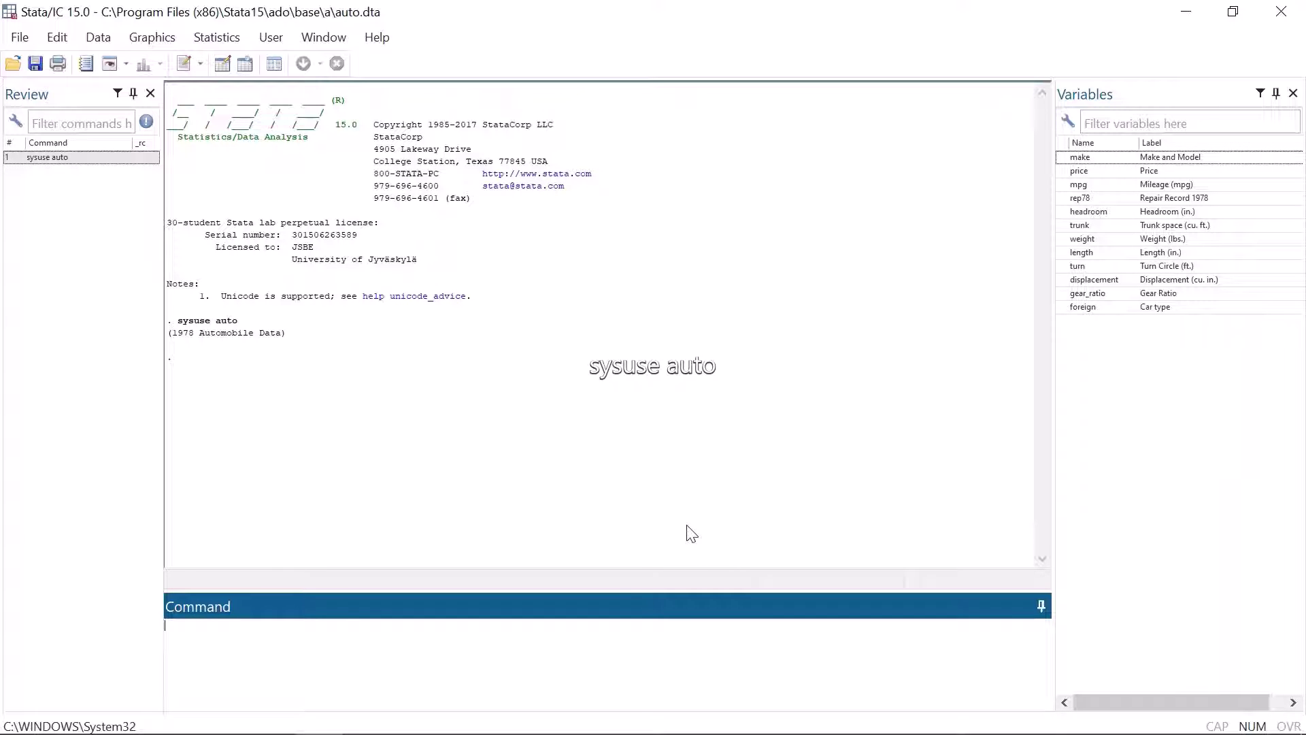
pyautogui.write('reg mpg')
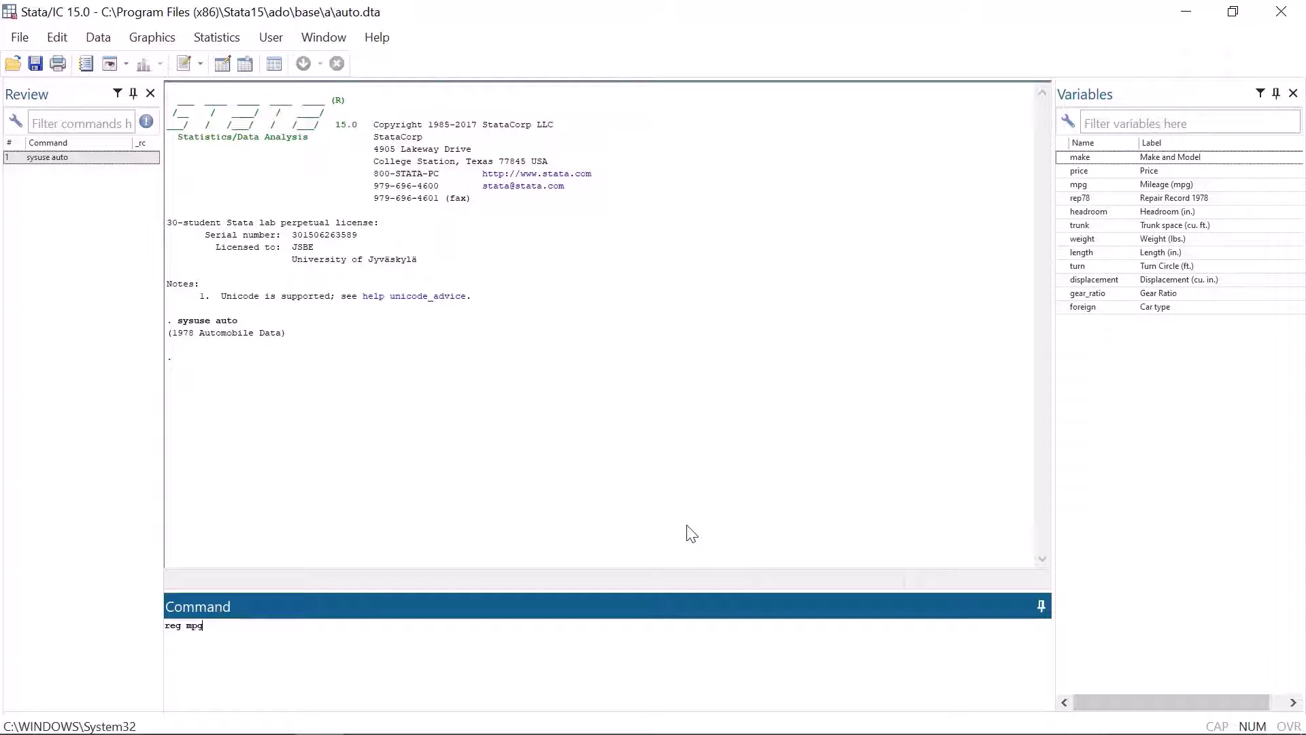
pyautogui.write(' weight')
pyautogui.press('Return')
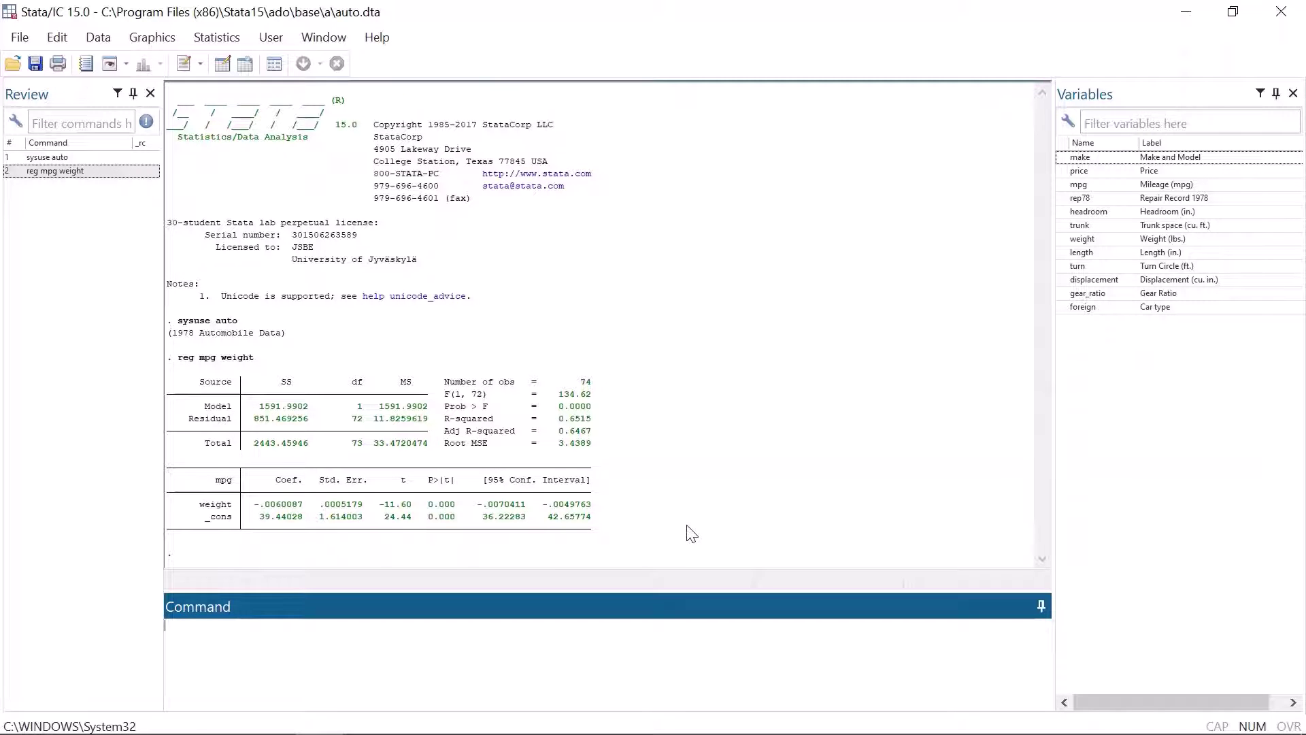
# Step: Summarize mpg and weight: 74 observations, mean mpg 21.2973, mean weight 3019.459
pyautogui.write('sum')
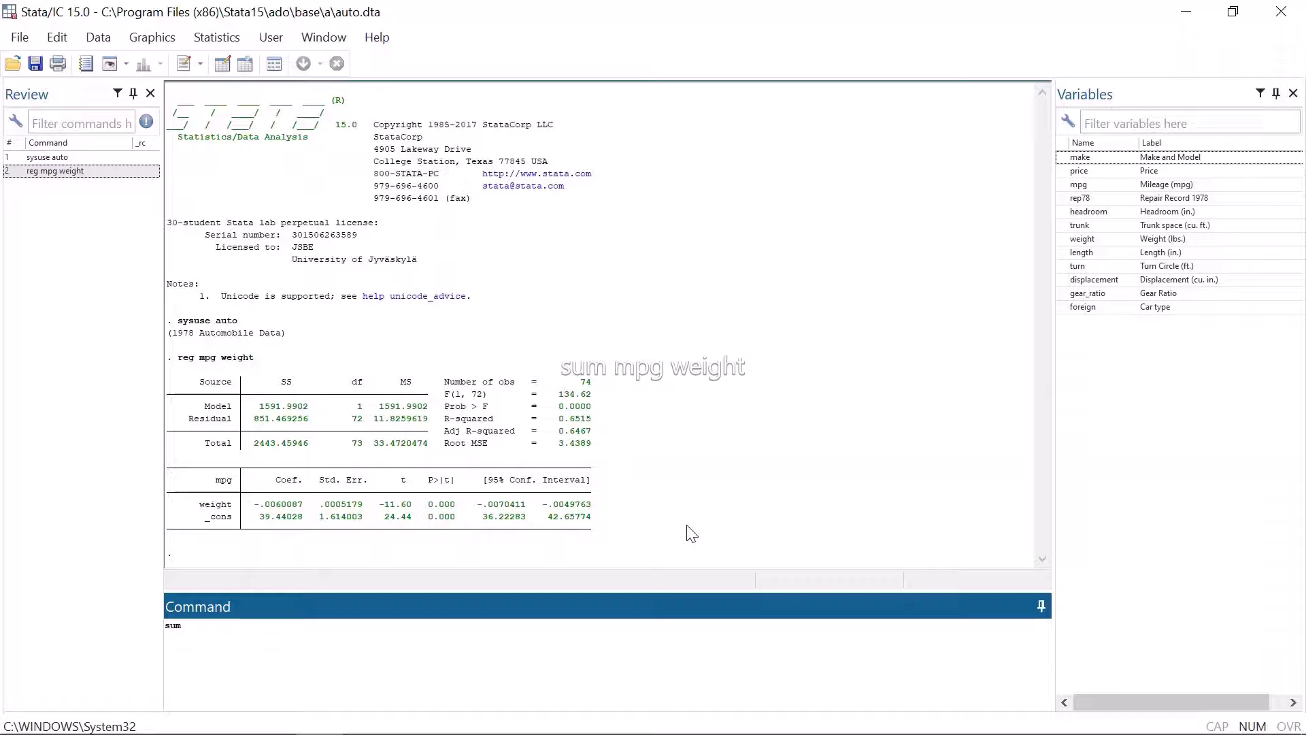
pyautogui.write(' mpg weight')
pyautogui.press('Return')
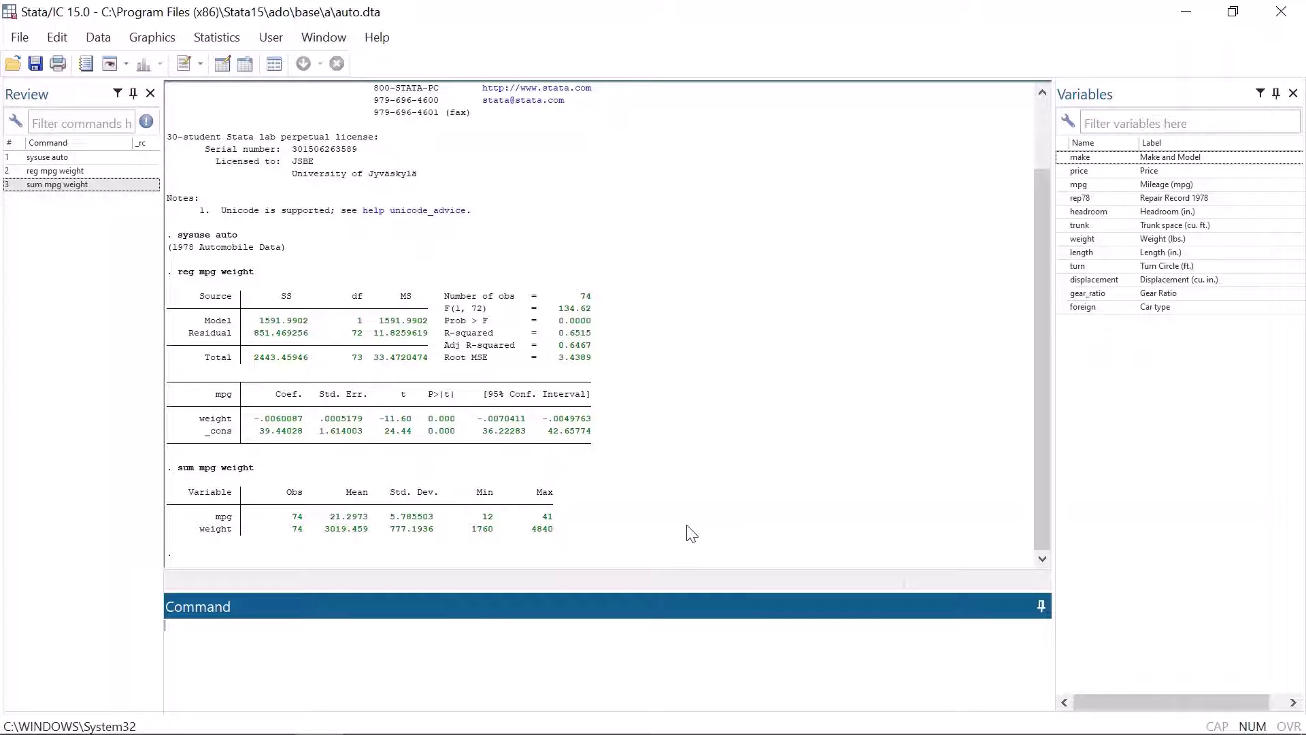
# Step: Generate logweight as log(weight)
pyautogui.write('gen ')
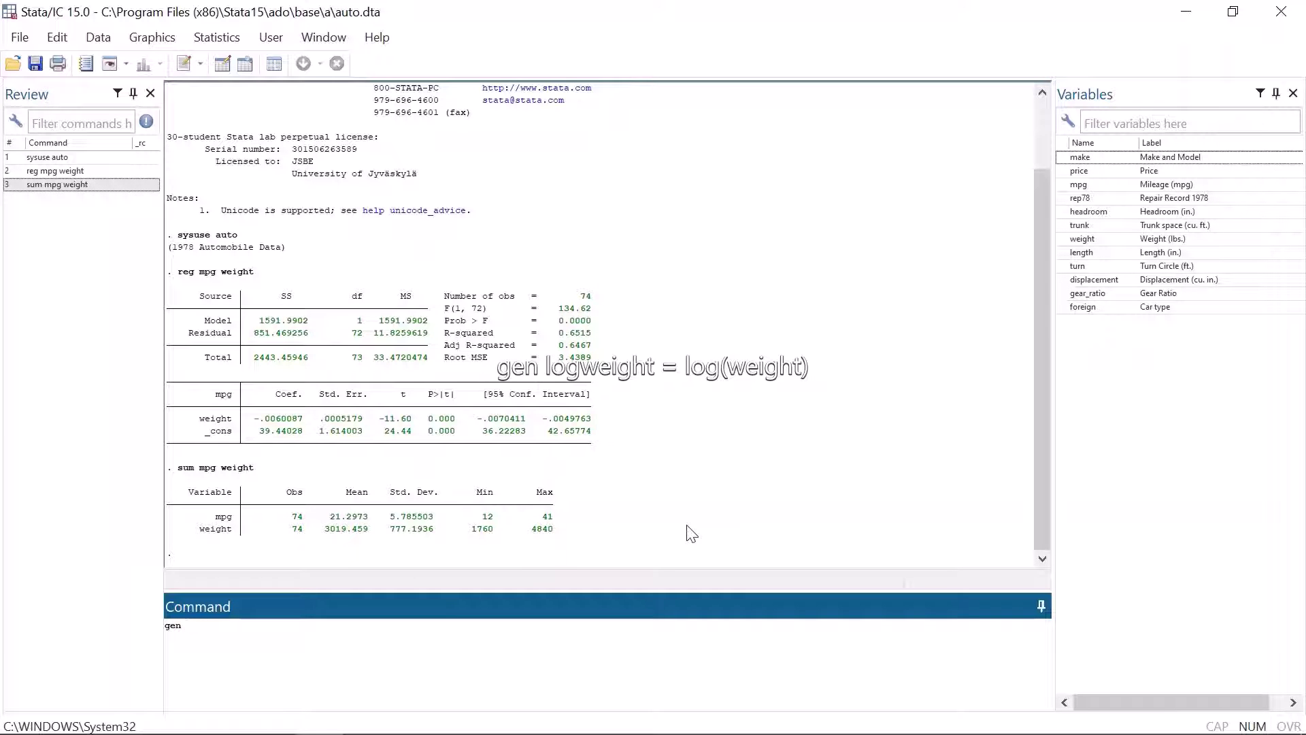
pyautogui.write('logweight = log(weight)')
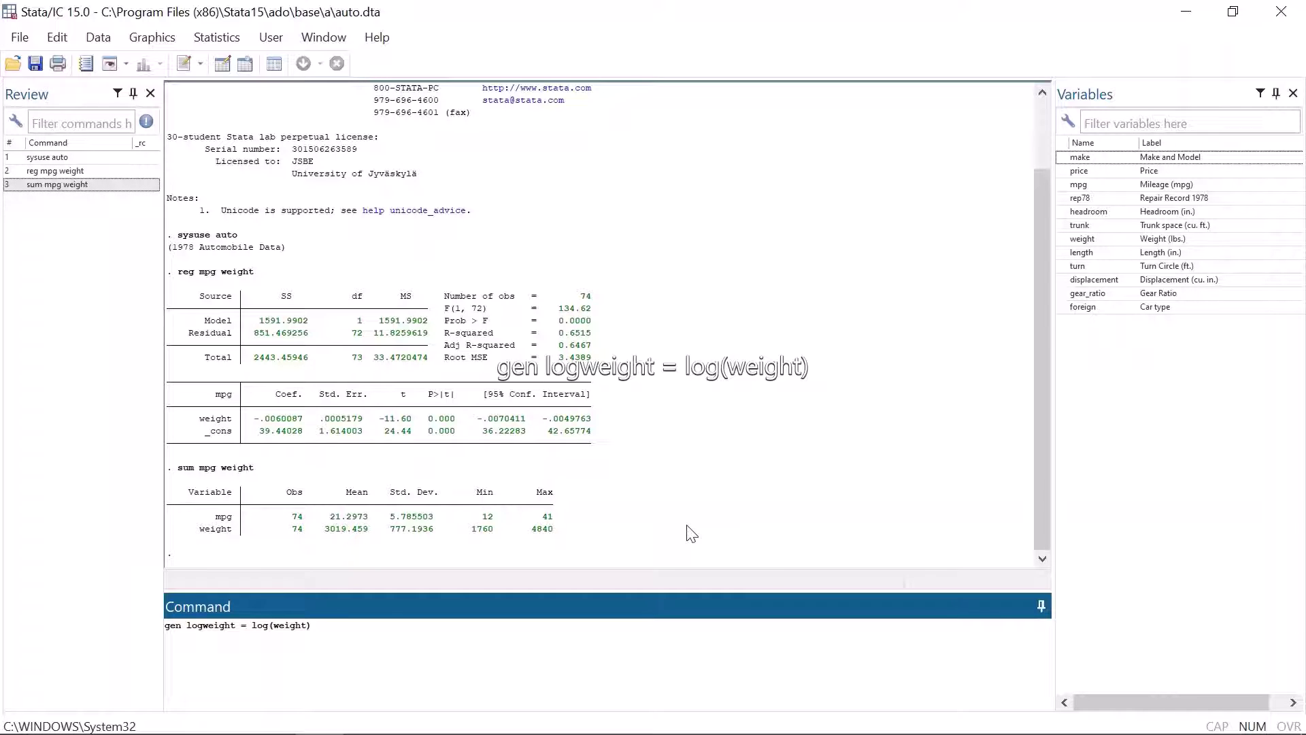
pyautogui.press('Return')
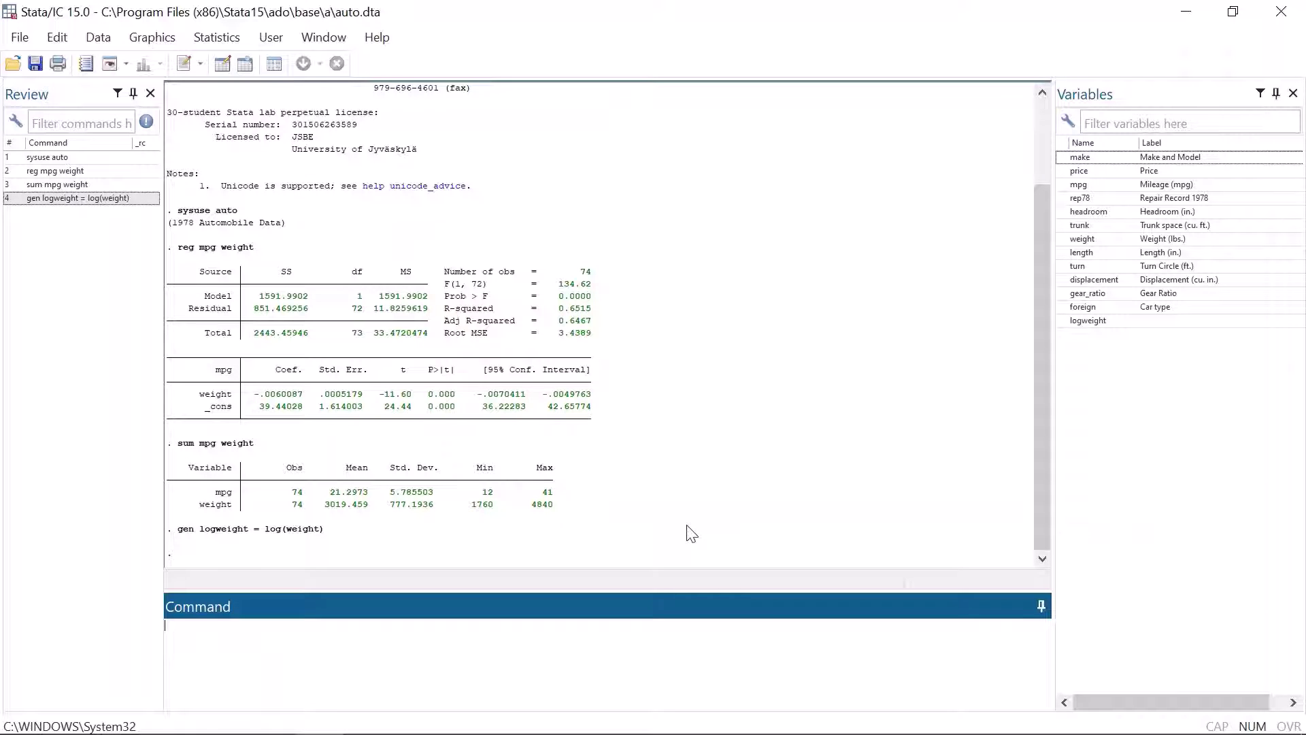
# Step: Generate logmpg as ln(mpg)
pyautogui.write('gen ')
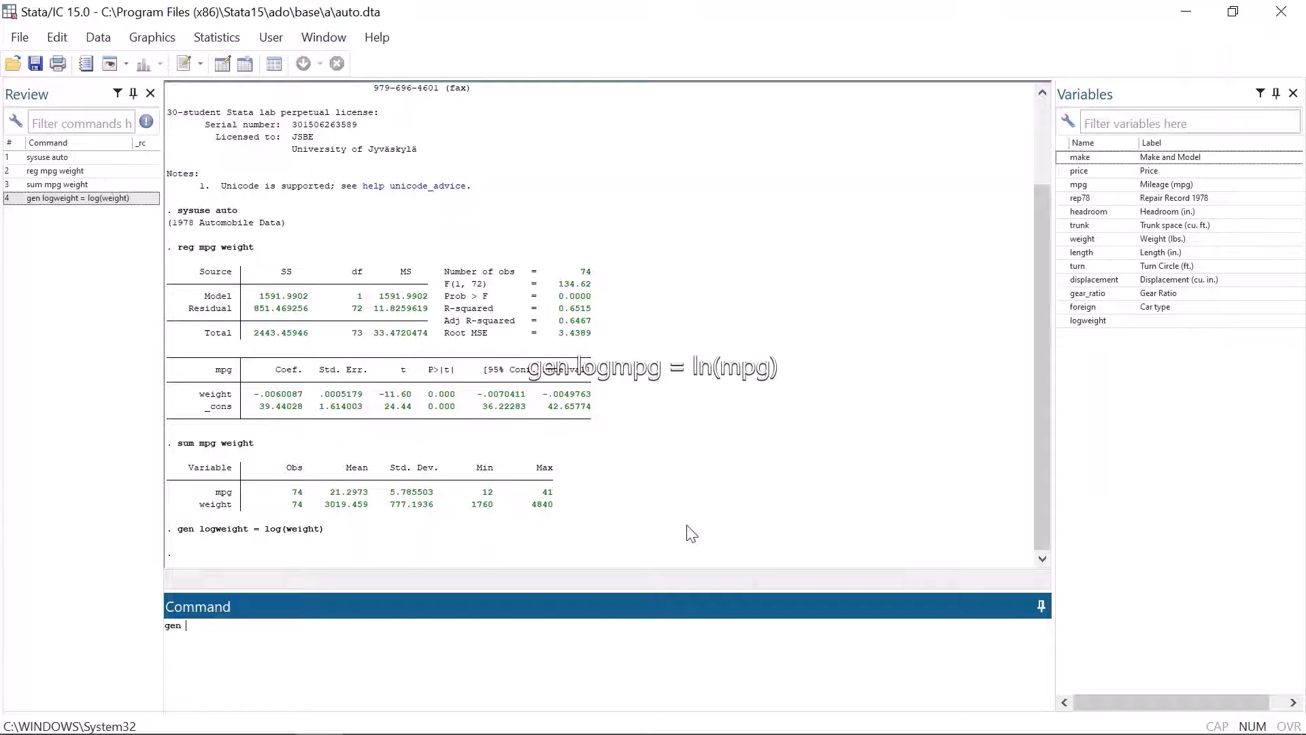
pyautogui.write('logmpg')
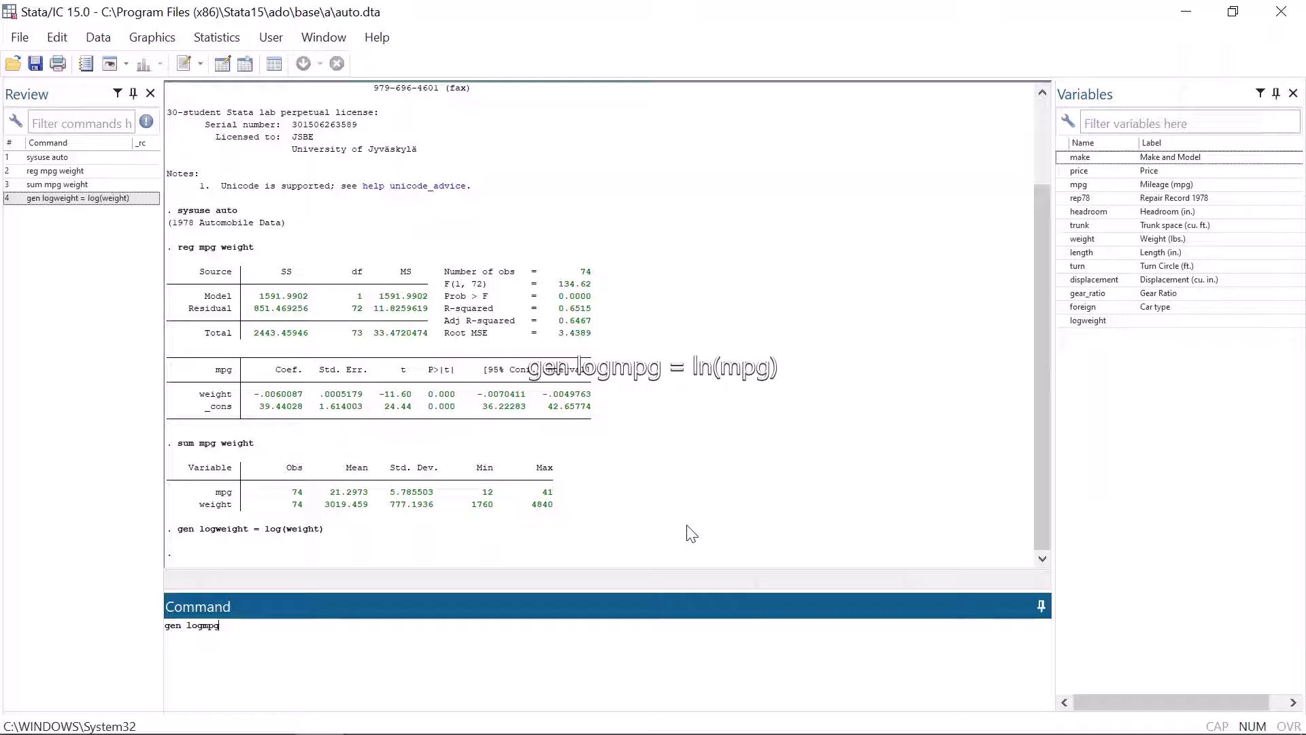
pyautogui.write(' = ')
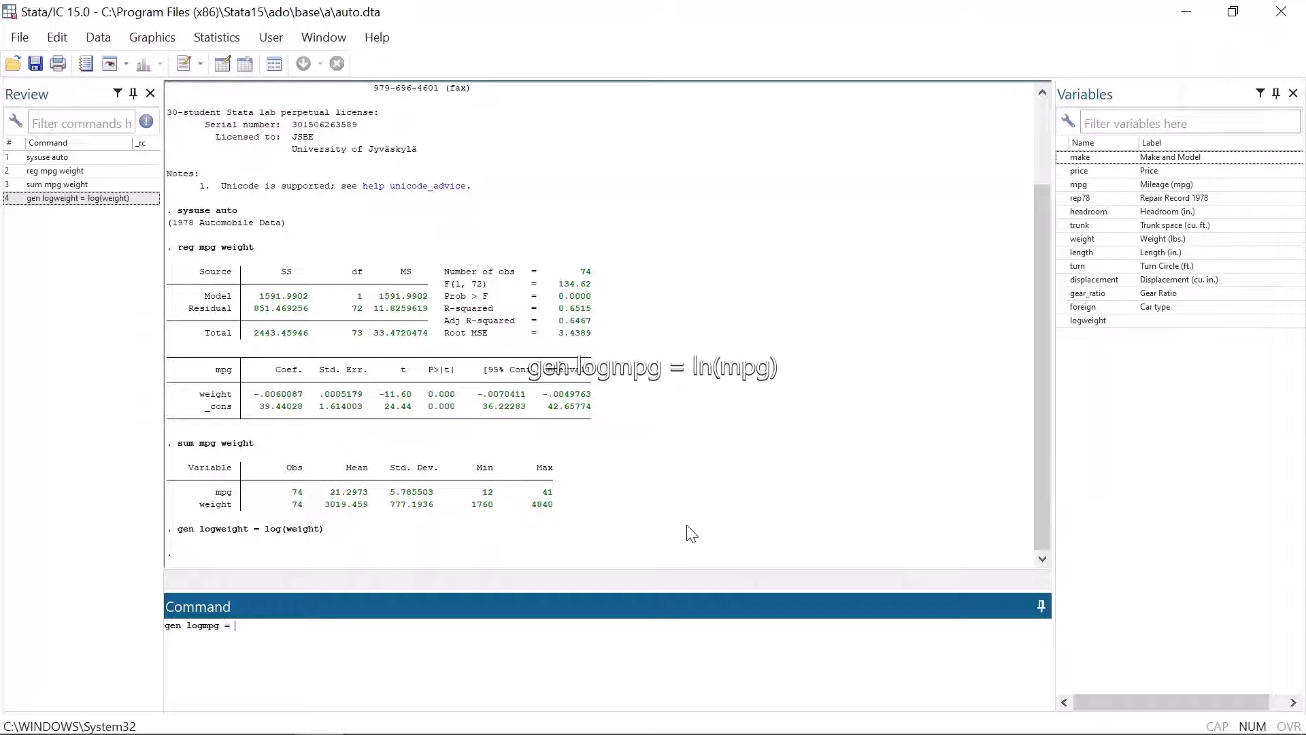
pyautogui.write('ln(mpg')
pyautogui.press('BackSpace')
pyautogui.press('BackSpace')
pyautogui.write('pg)')
pyautogui.press('Return')
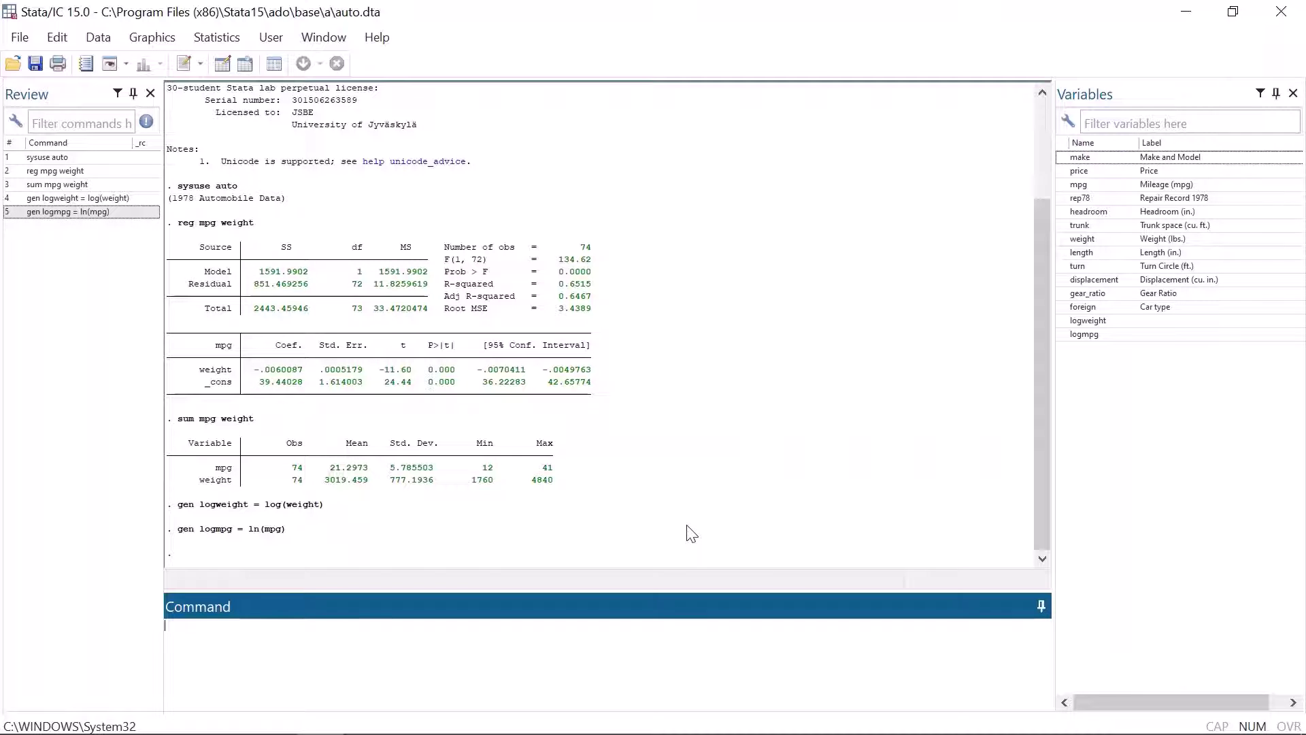
# Step: Regress logmpg on logweight, getting coefficient -.8251737 and R-squared 0.7136
pyautogui.write('reg logmpg logweight')
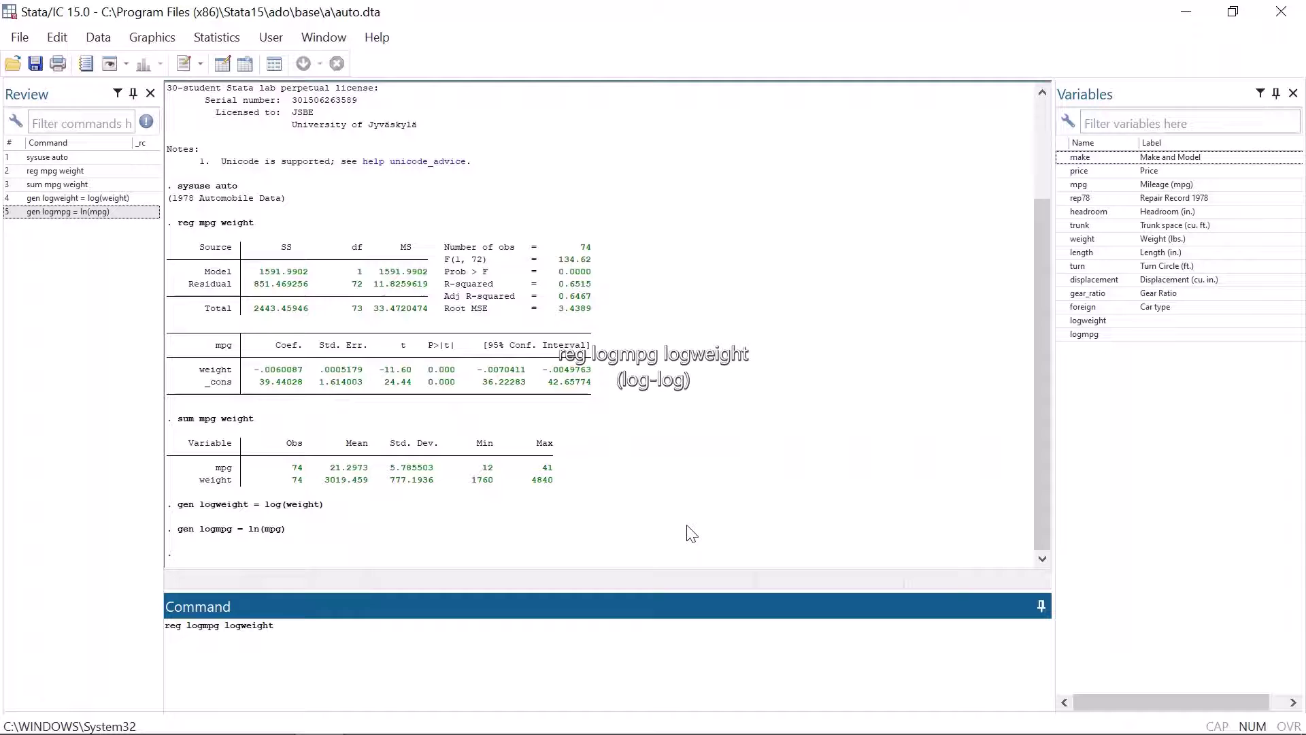
pyautogui.press('Return')
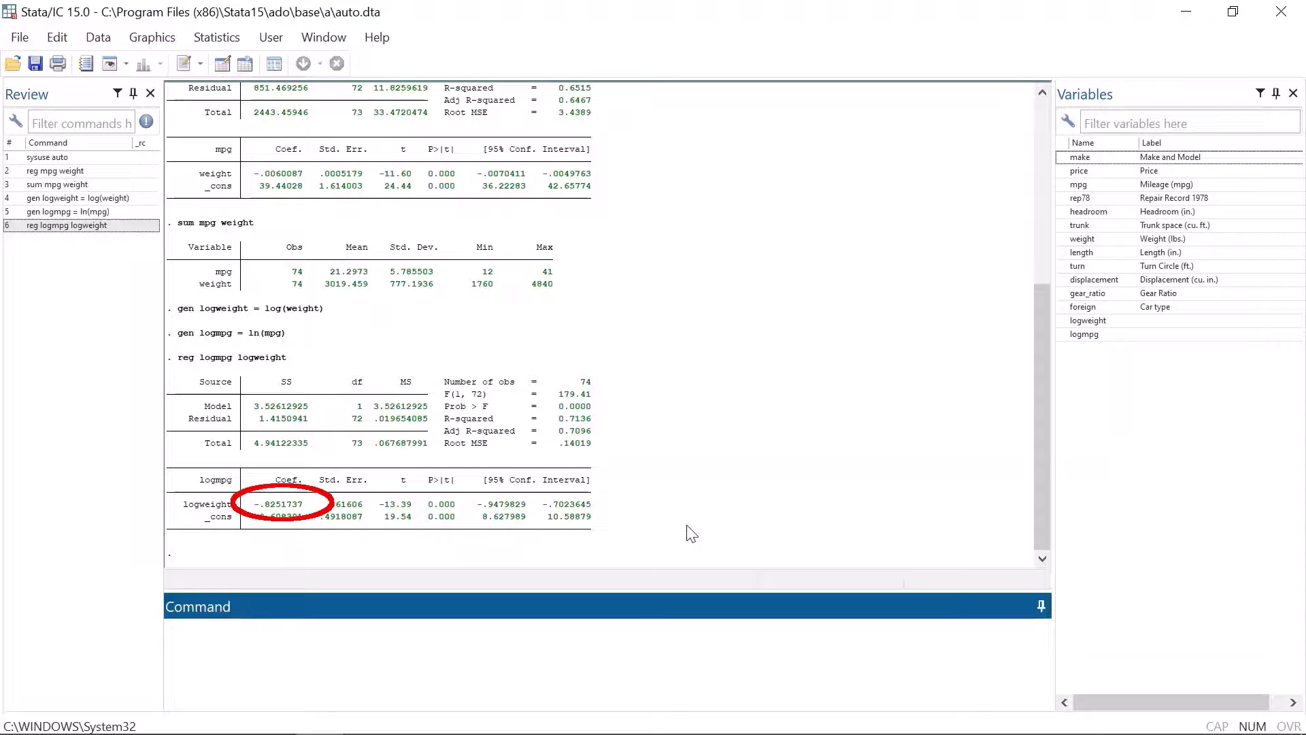
pyautogui.write('reg logmpg ')
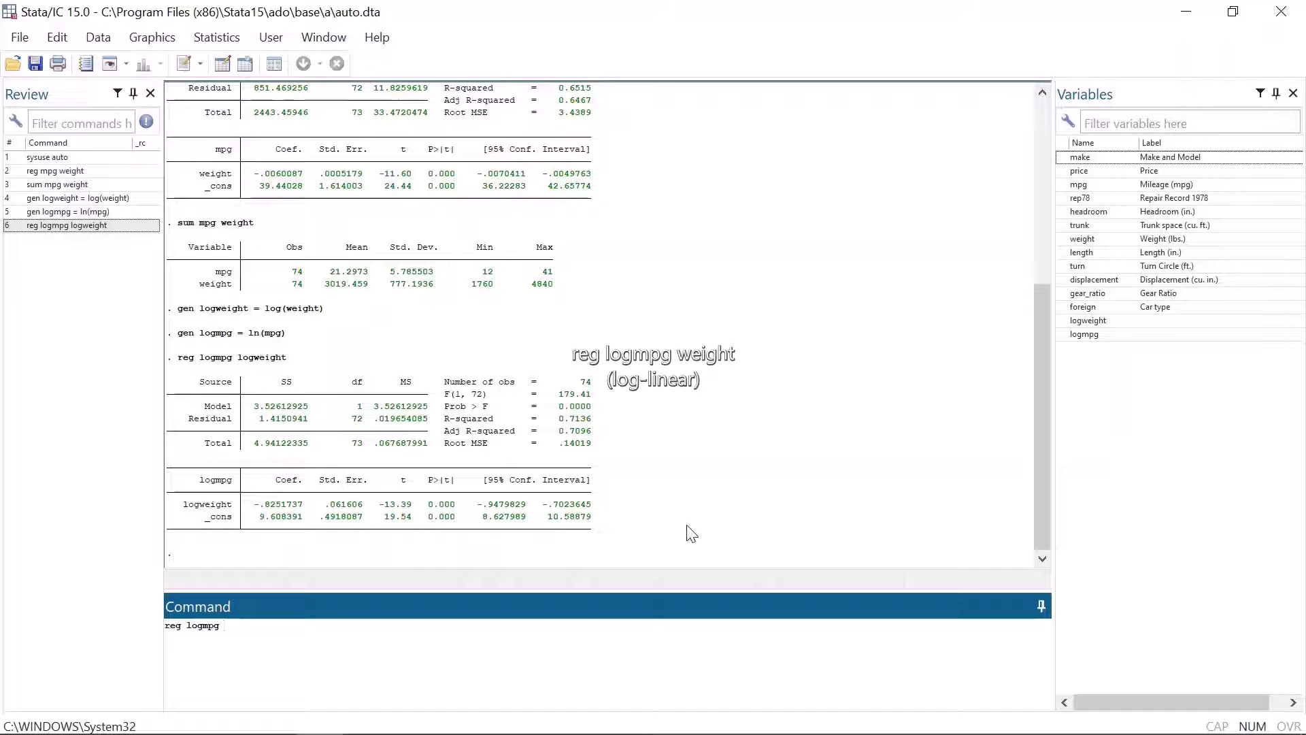
pyautogui.write('weight')
# Step: Run reg logmpg weight, giving a weight coefficient of -.0002828 and R-squared 0.7134
pyautogui.press('Return')
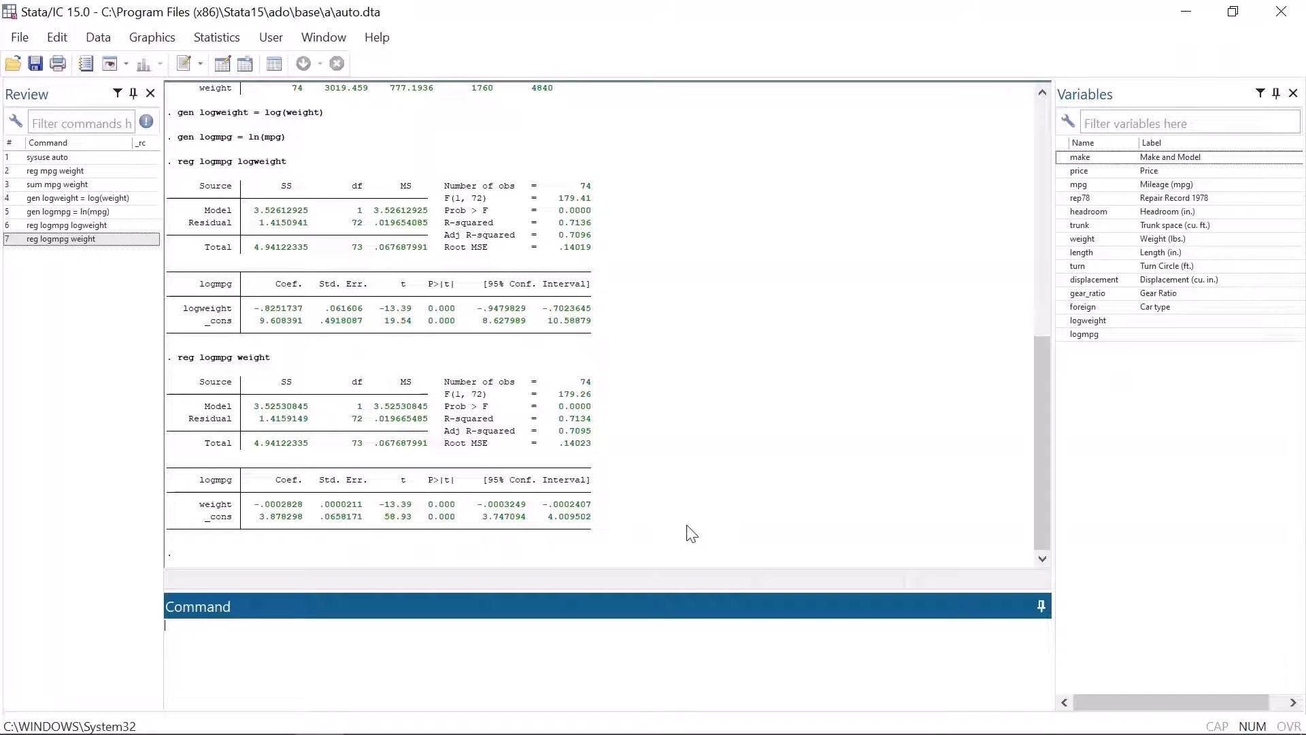
# Step: Regress mpg on logweight, giving coefficient -17.80317 and R-squared 0.6717
pyautogui.write('reg weight l')
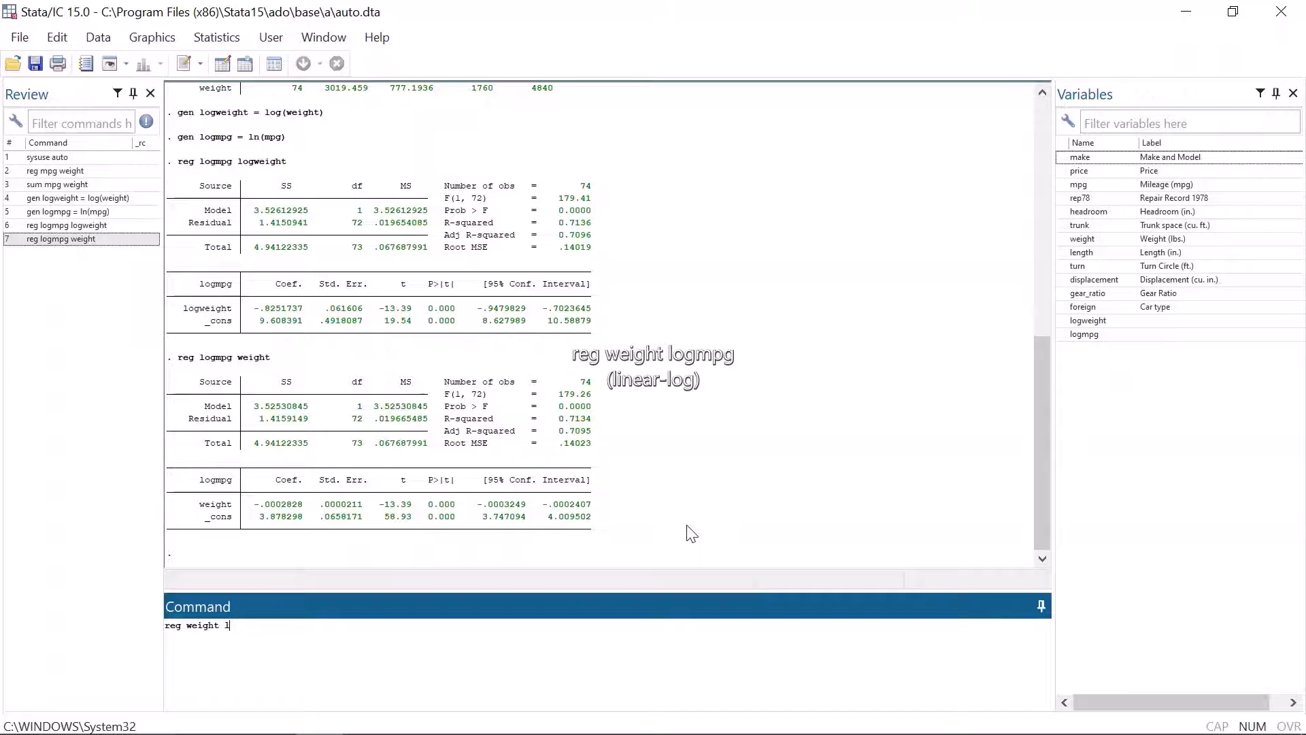
pyautogui.press('BackSpace')
pyautogui.press('BackSpace')
pyautogui.press('BackSpace')
pyautogui.press('BackSpace')
pyautogui.press('BackSpace')
pyautogui.press('BackSpace')
pyautogui.press('BackSpace')
pyautogui.write('mpg l')
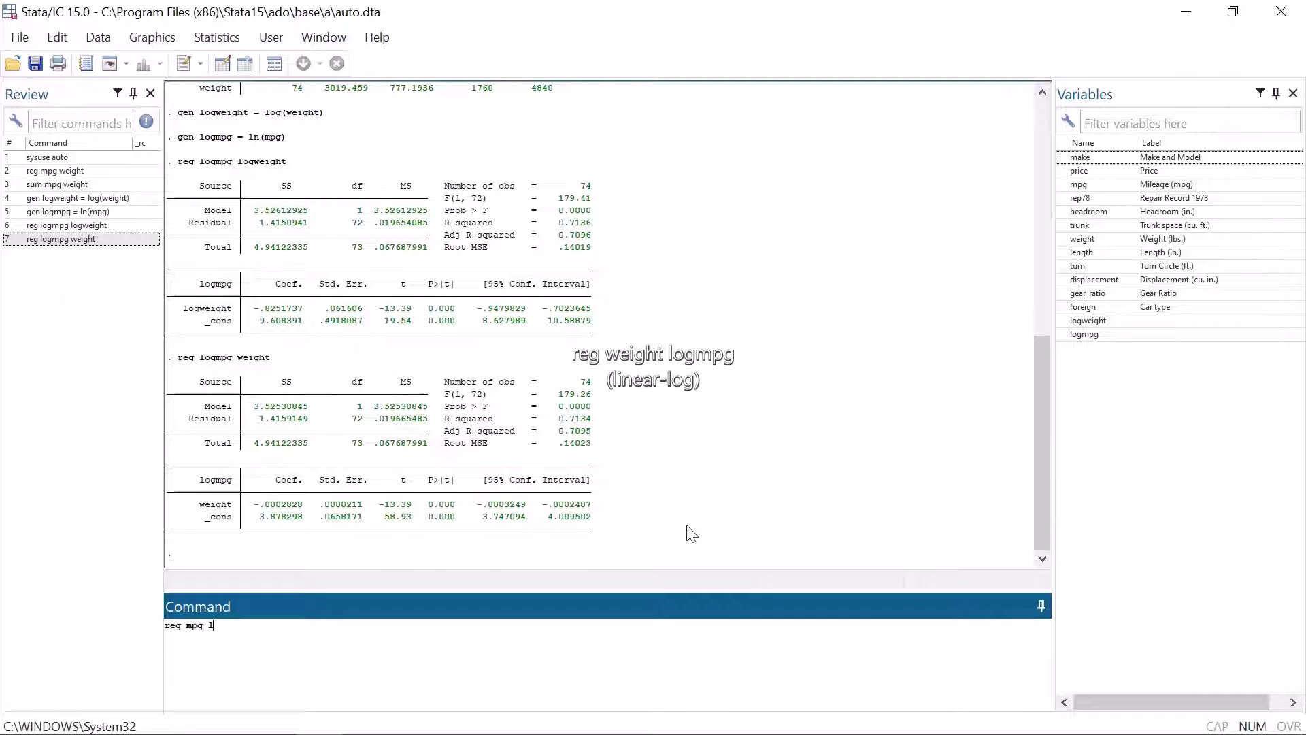
pyautogui.write('ogweight')
pyautogui.press('Return')
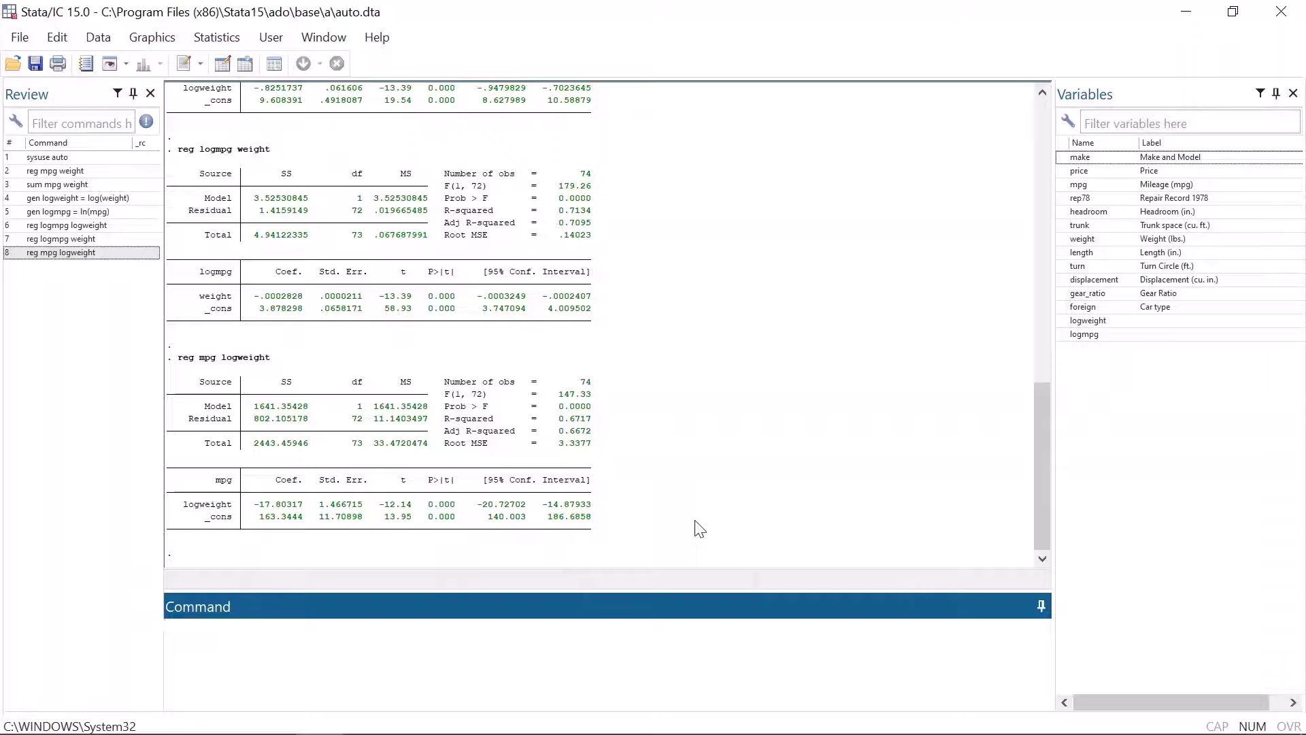
# Step: Draw a normal variable test, summarize it, and generate logtest = log(test) with 42 missing values
pyautogui.write('d')
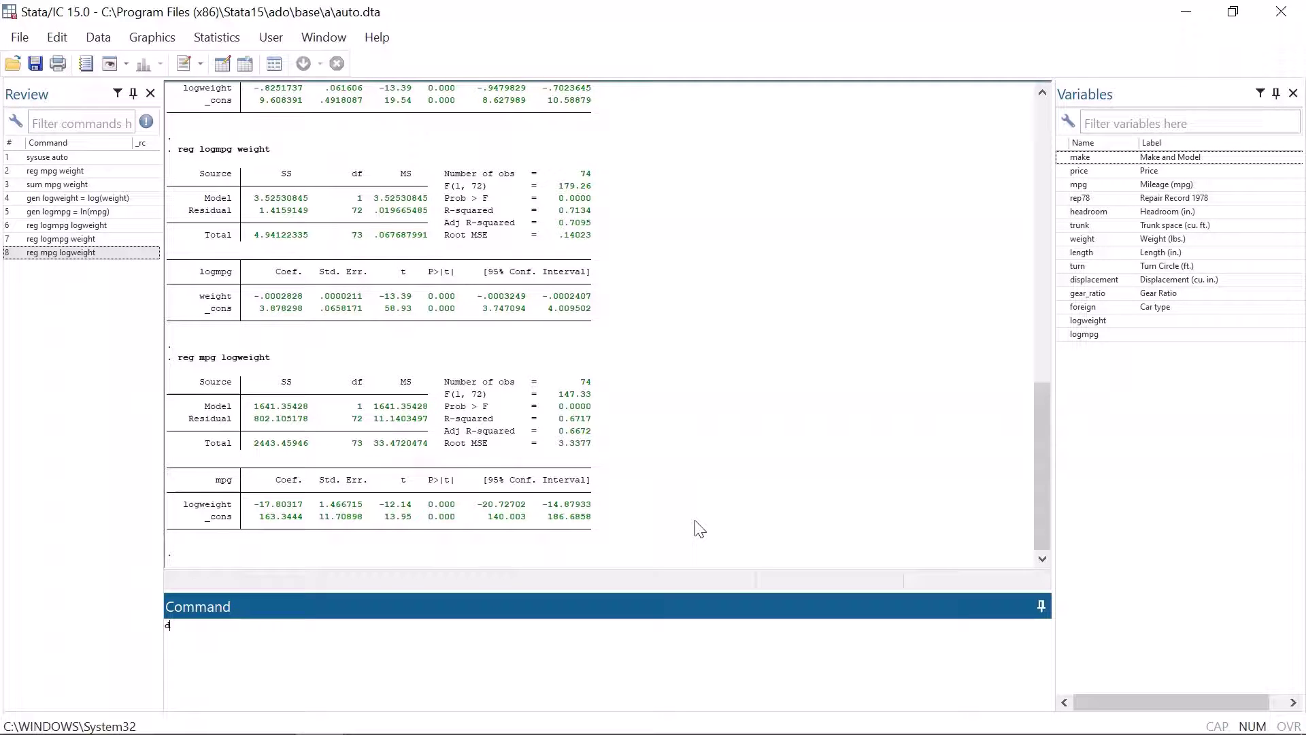
pyautogui.write('raw')
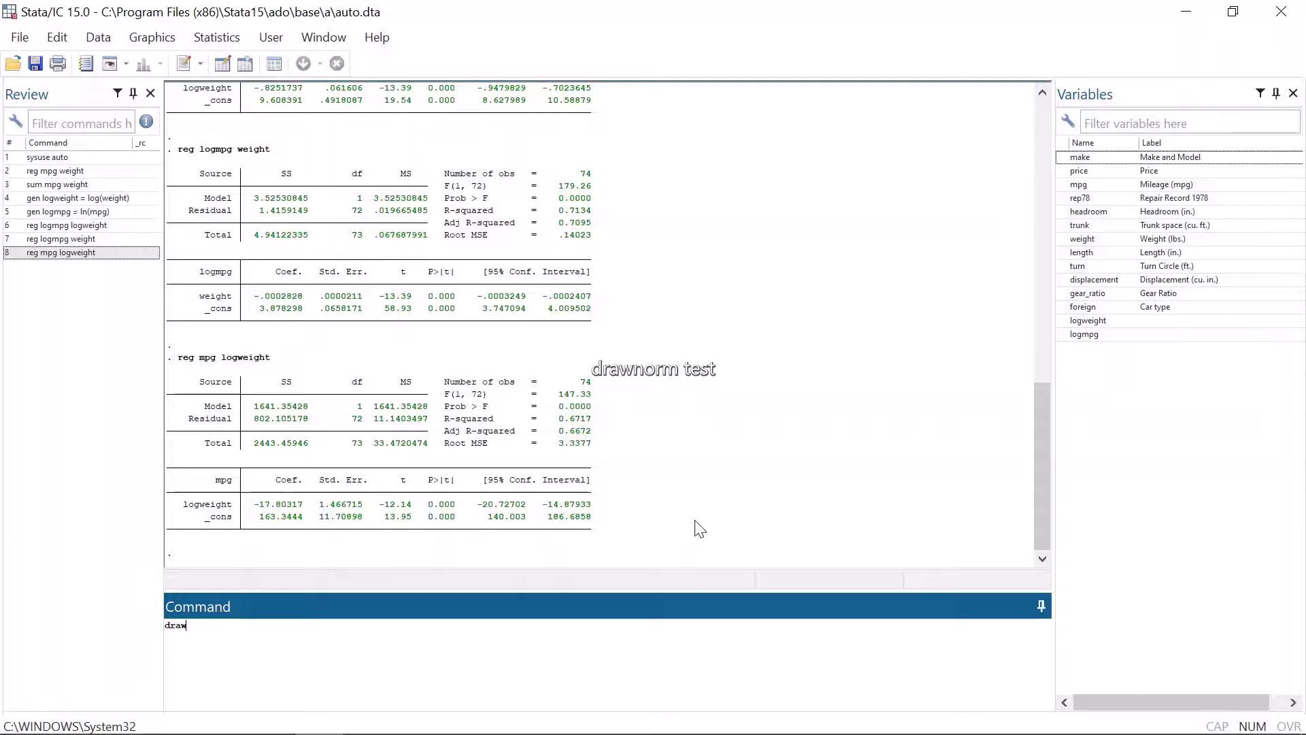
pyautogui.write('norm test')
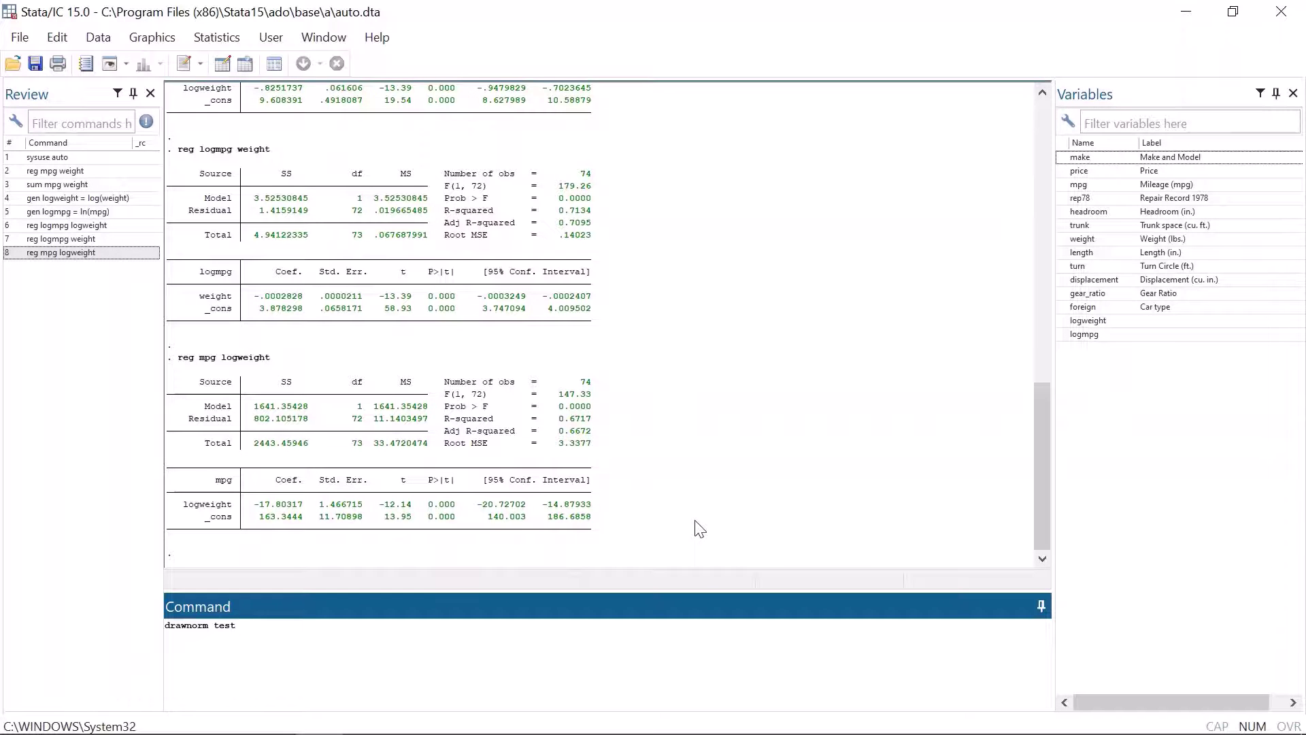
pyautogui.press('Return')
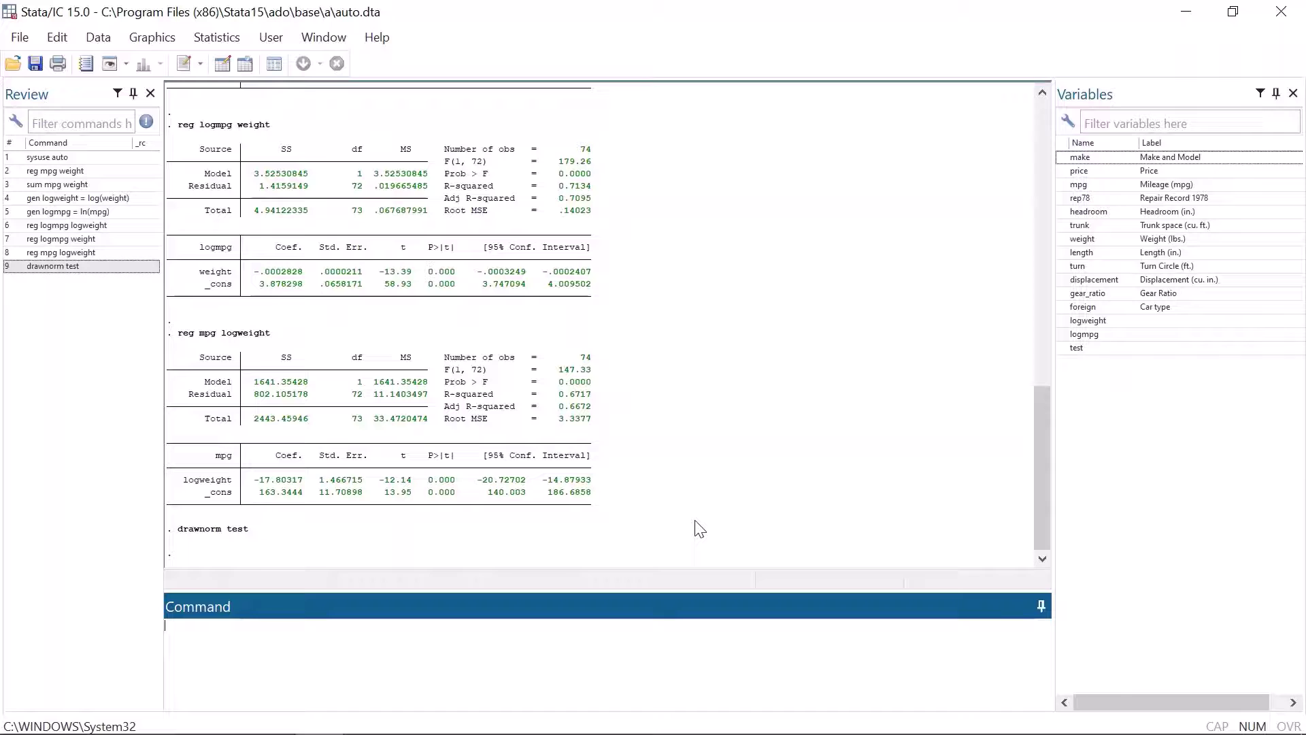
pyautogui.write('su test')
pyautogui.press('Return')
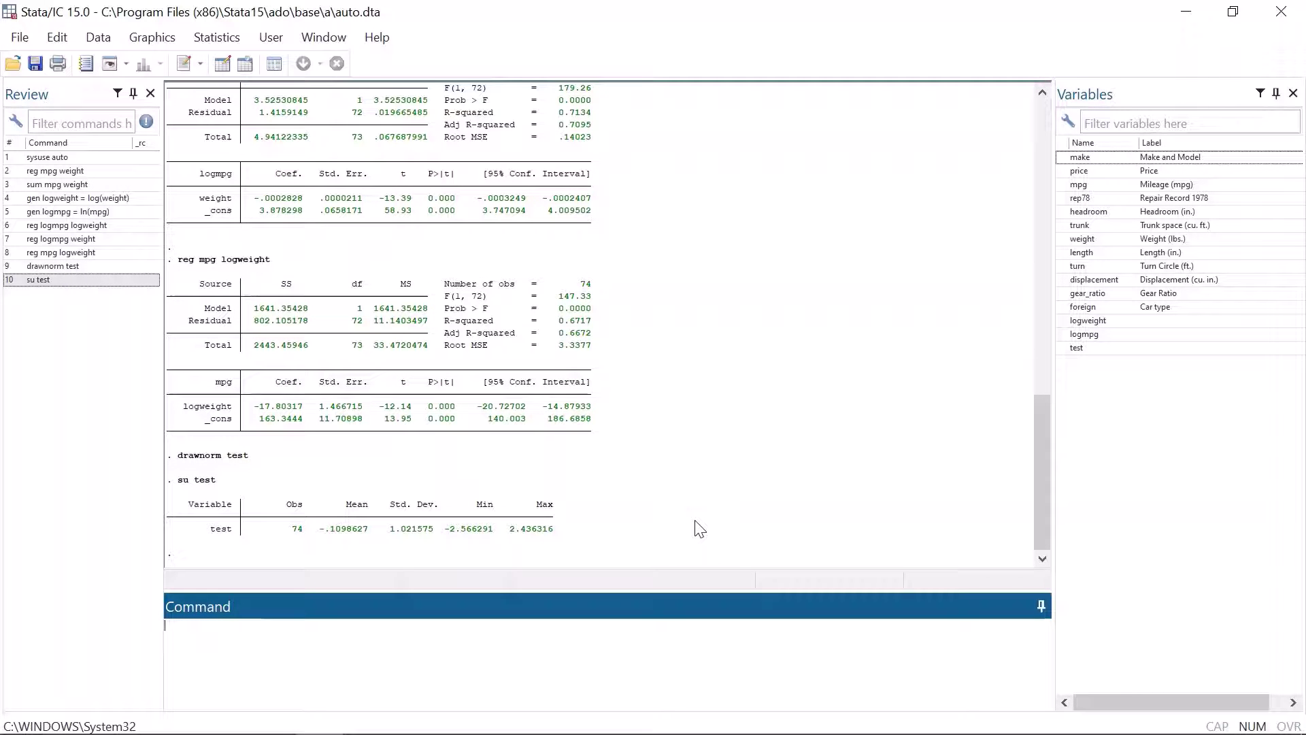
pyautogui.write('gen')
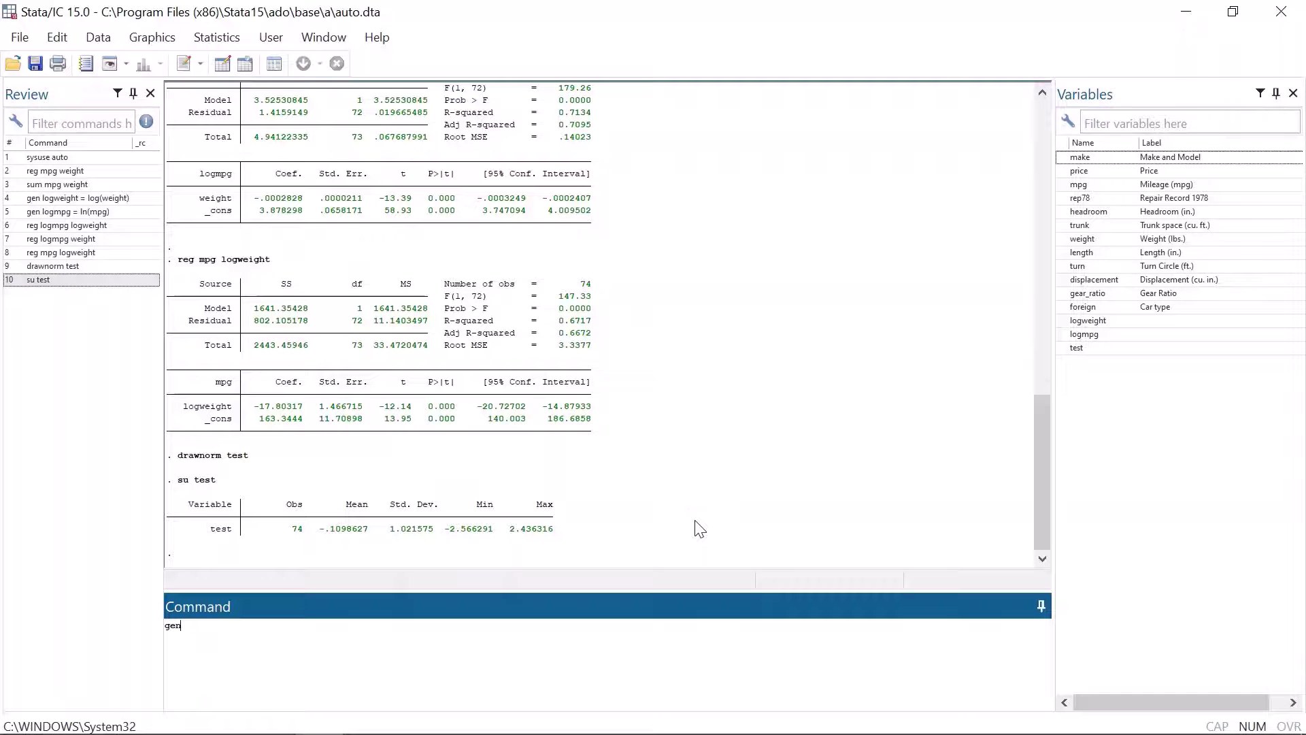
pyautogui.write(' logtes')
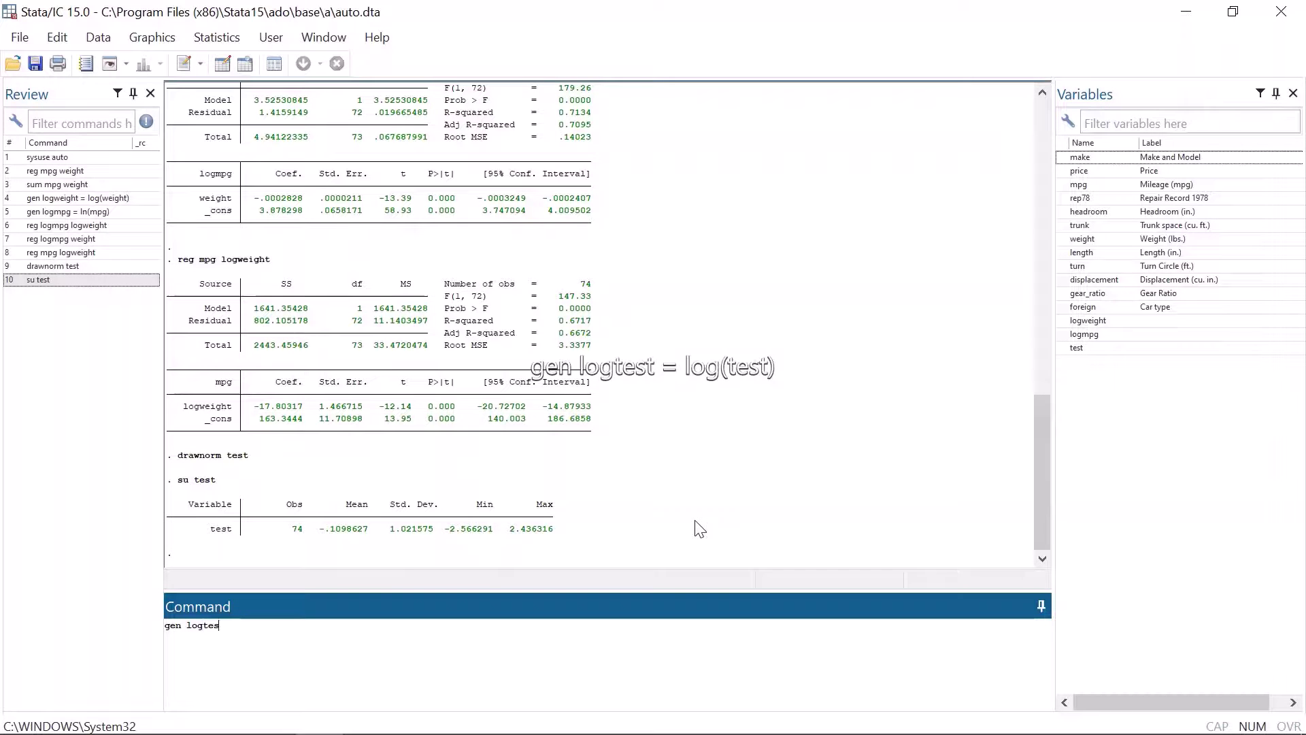
pyautogui.write('t = log(test)')
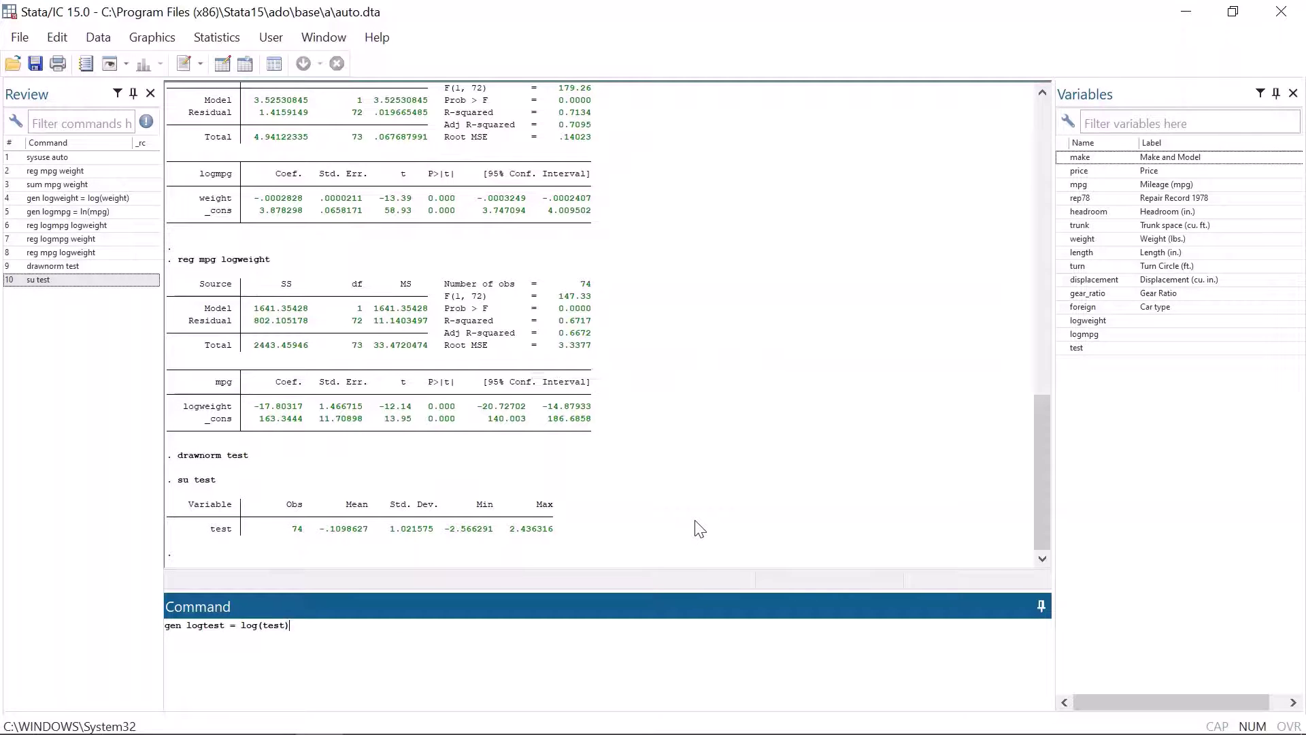
pyautogui.press('Return')
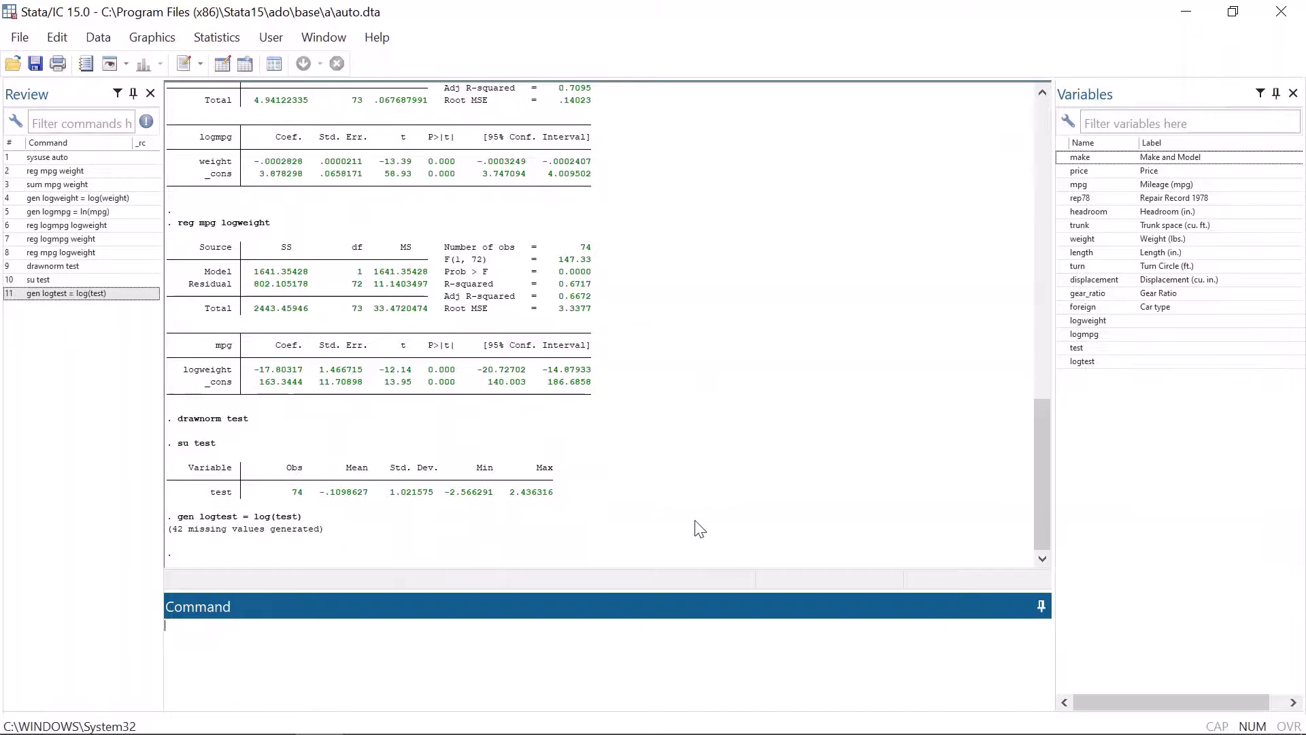
# Step: Browse the data and select test and logtest for rows 17–21
pyautogui.write('browse')
pyautogui.press('Return')
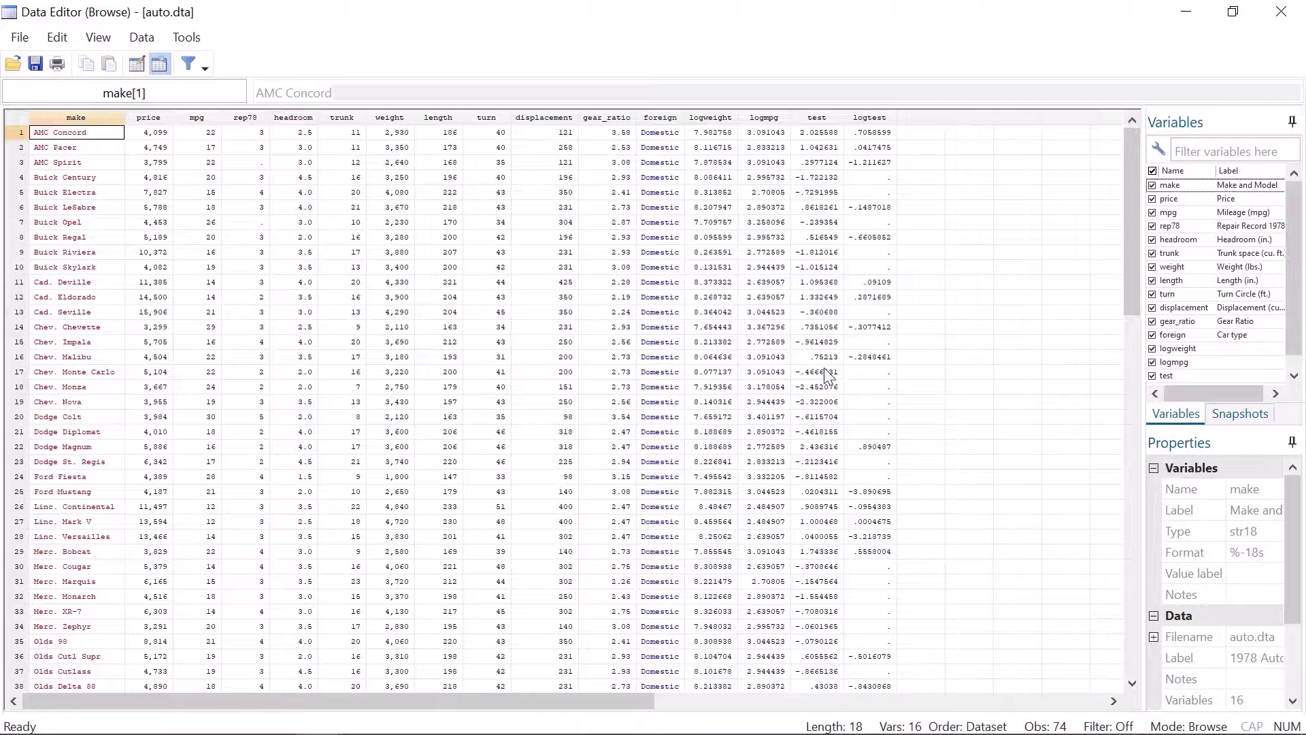
pyautogui.moveTo(823, 372); pyautogui.dragTo(1007, 447)
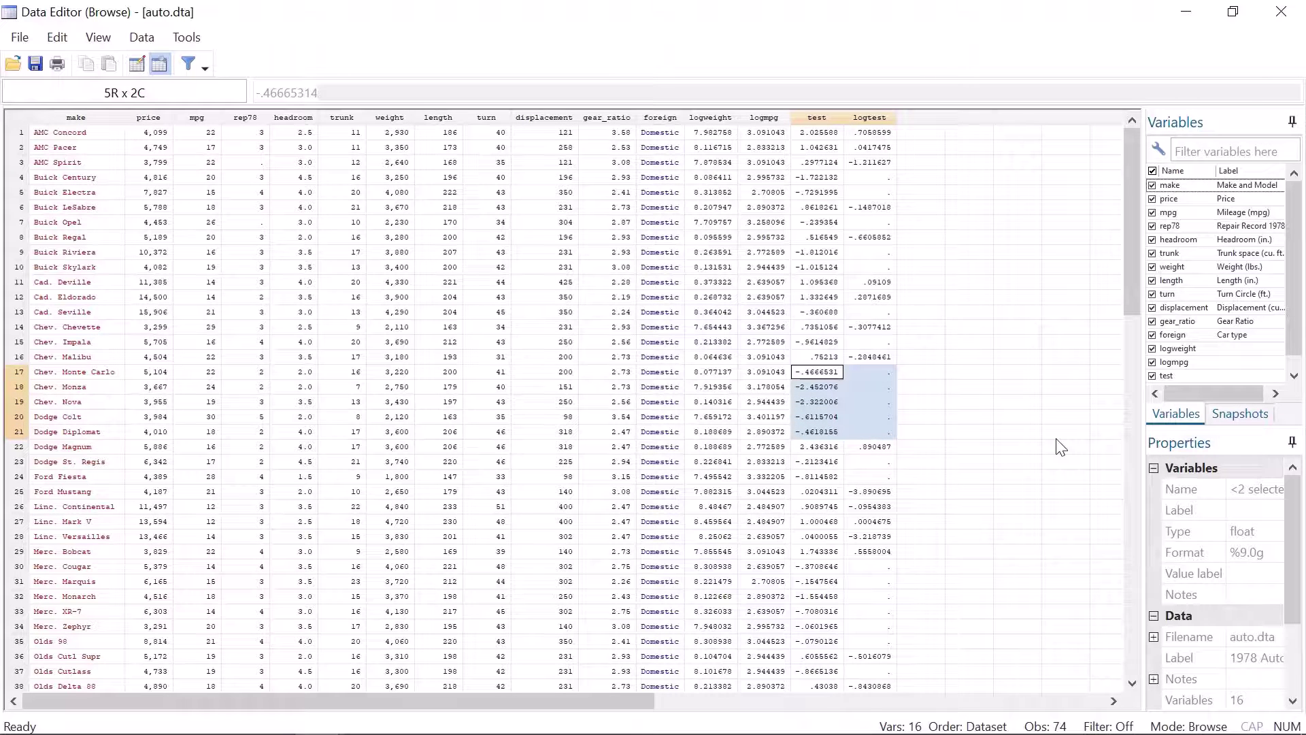